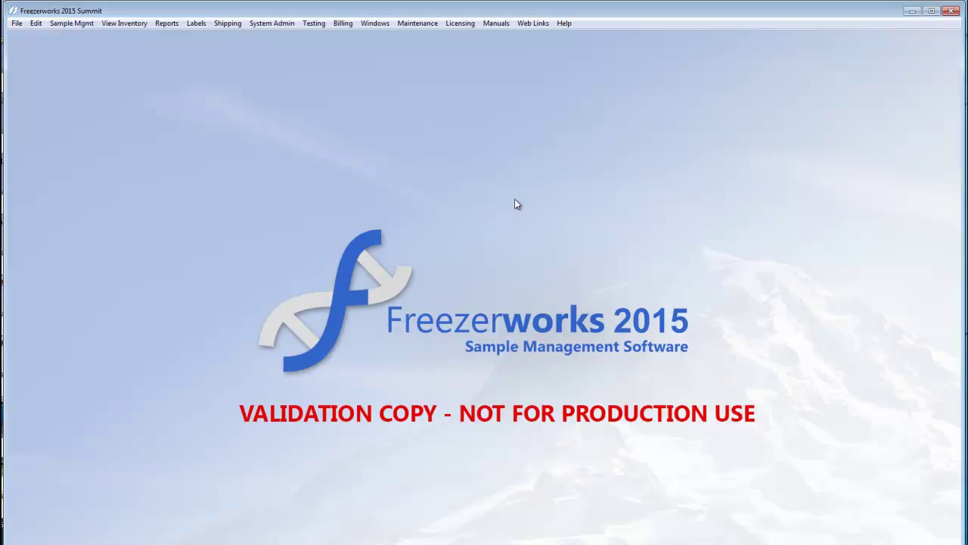
Open System Admin > User Defined Fields and browse the Patients, Samples and Aliquots field lists.
{"action": "left_click", "coordinate": [280, 25]}
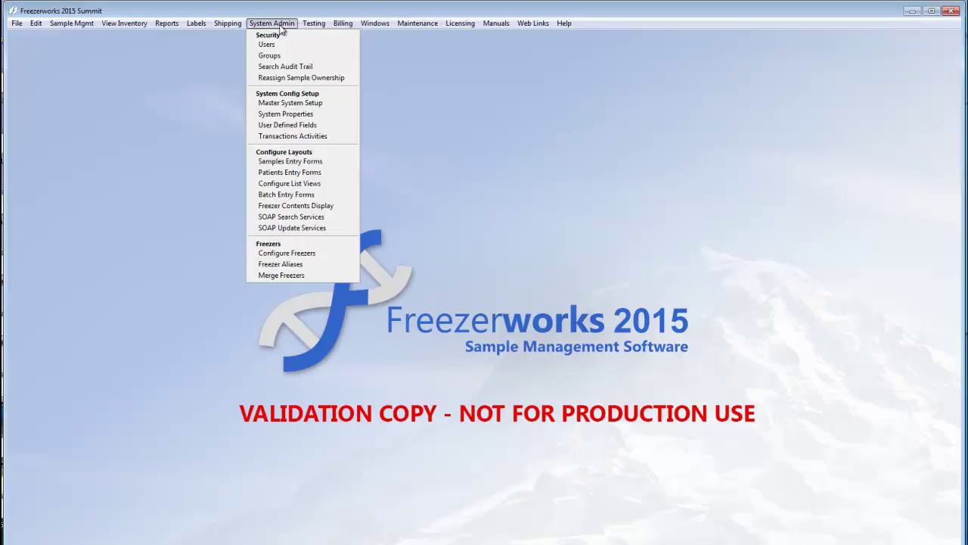
{"action": "left_click", "coordinate": [283, 126]}
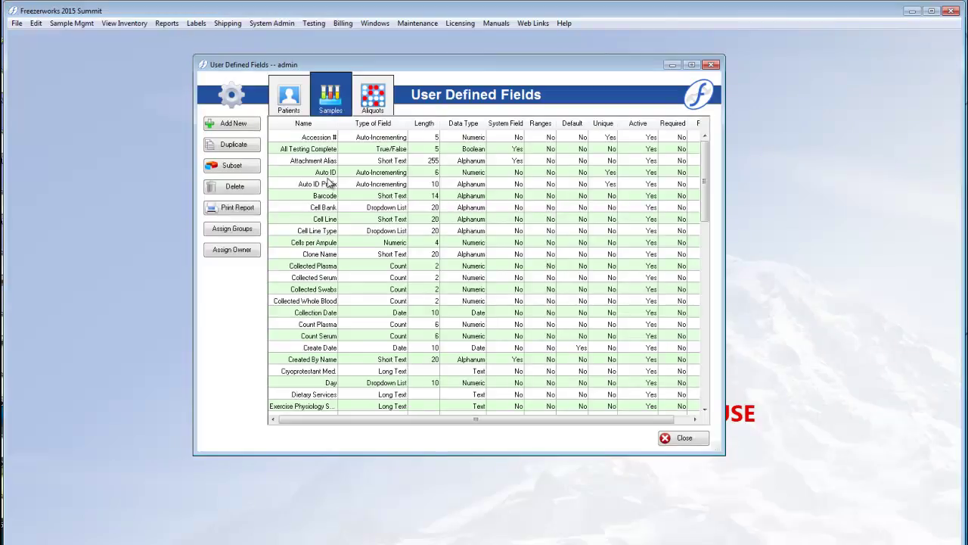
{"action": "left_click", "coordinate": [290, 105]}
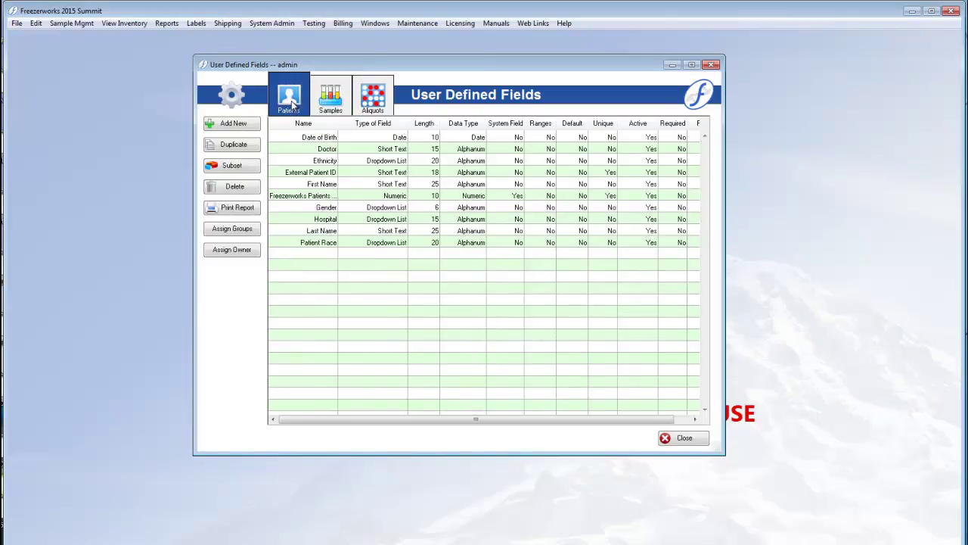
{"action": "left_click", "coordinate": [330, 106]}
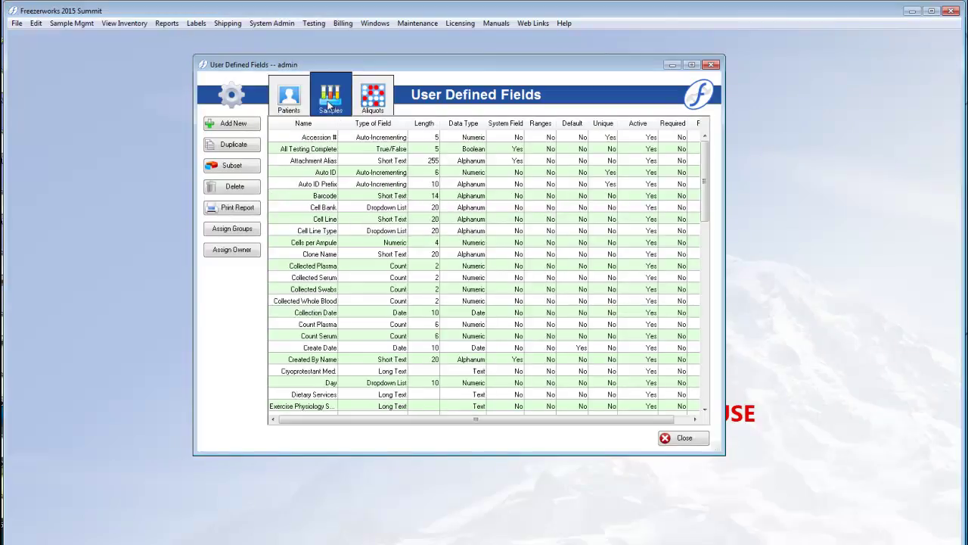
{"action": "left_click", "coordinate": [373, 102]}
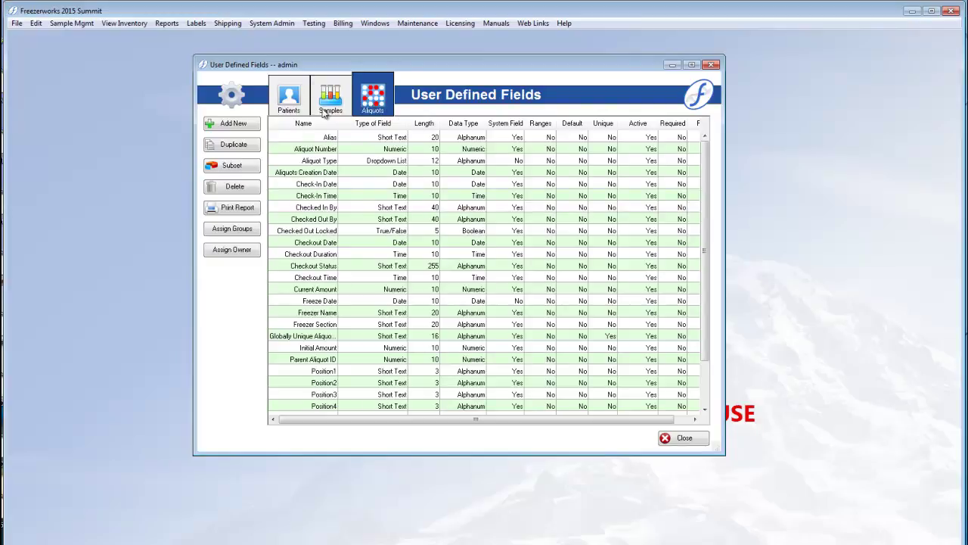
Add a new user-defined field for the Samples table after reviewing the field type descriptions.
{"action": "left_click", "coordinate": [232, 123]}
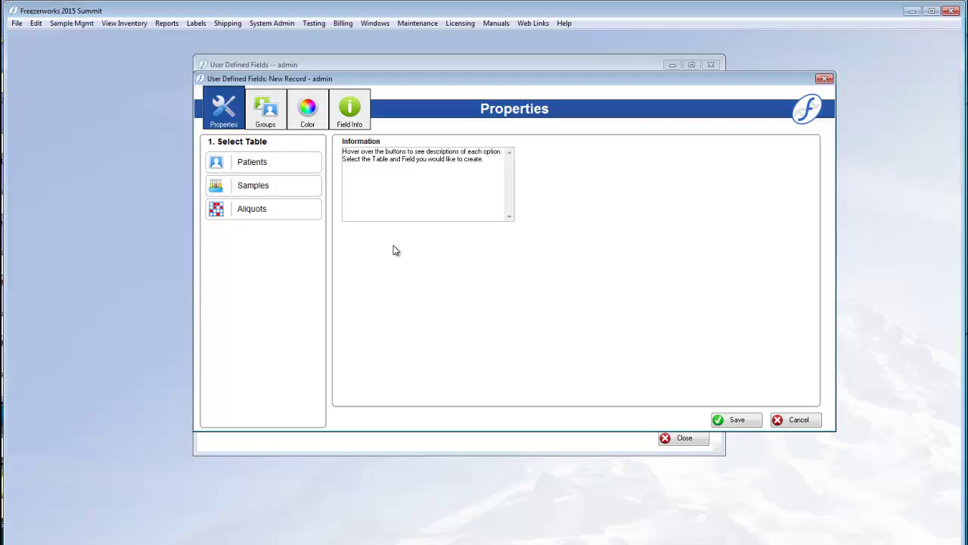
{"action": "mouse_move", "coordinate": [315, 166]}
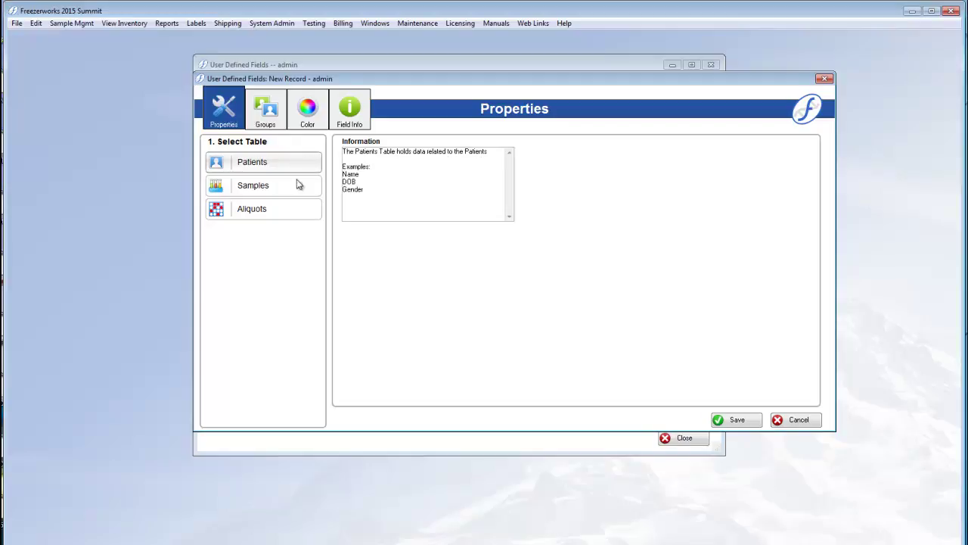
{"action": "mouse_move", "coordinate": [297, 190]}
{"action": "mouse_move", "coordinate": [298, 210]}
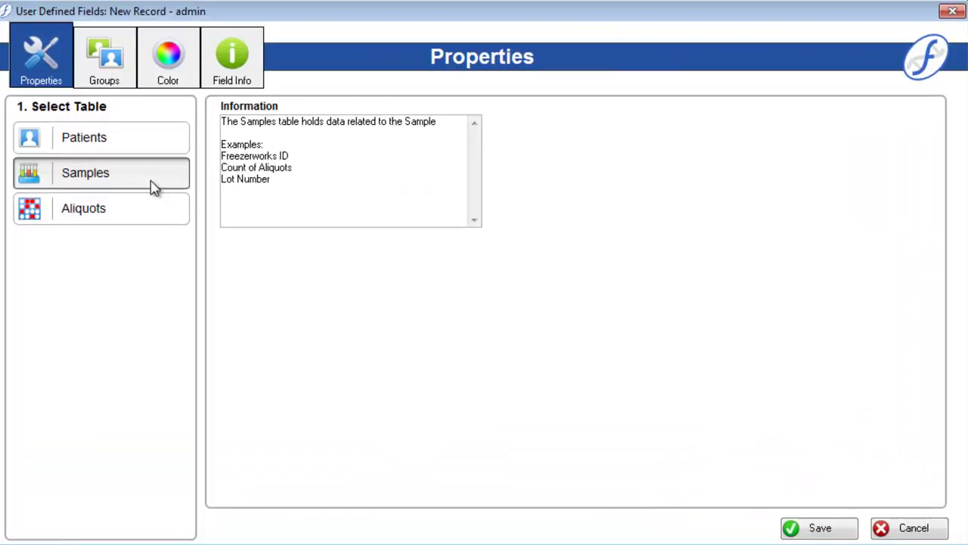
{"action": "left_click", "coordinate": [288, 191]}
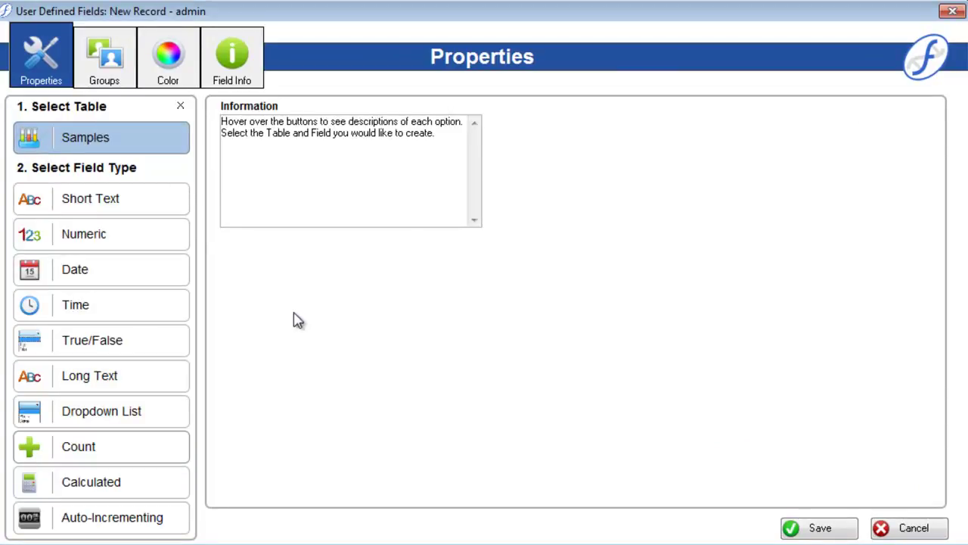
{"action": "mouse_move", "coordinate": [151, 214]}
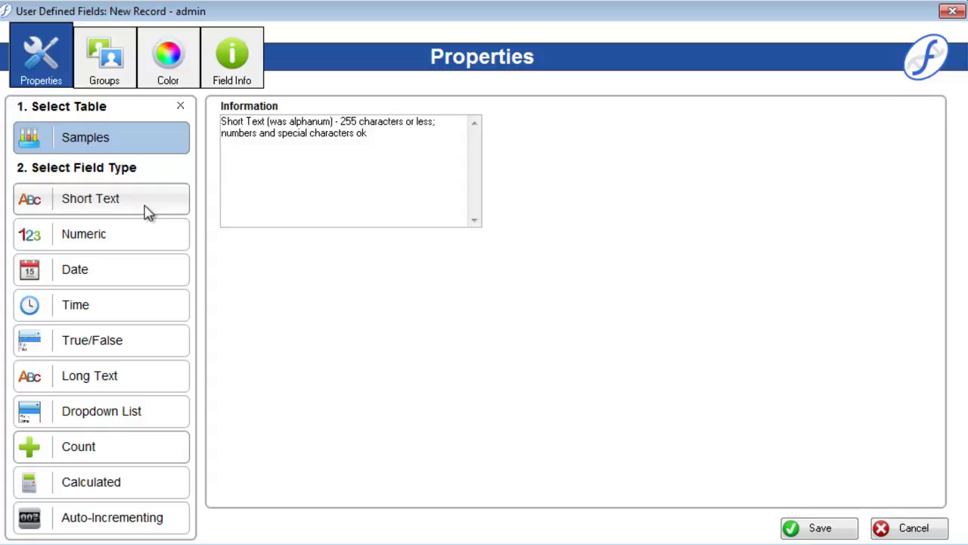
Make the new field a Dropdown List with Alphanumeric data type.
{"action": "mouse_move", "coordinate": [149, 246]}
{"action": "mouse_move", "coordinate": [149, 271]}
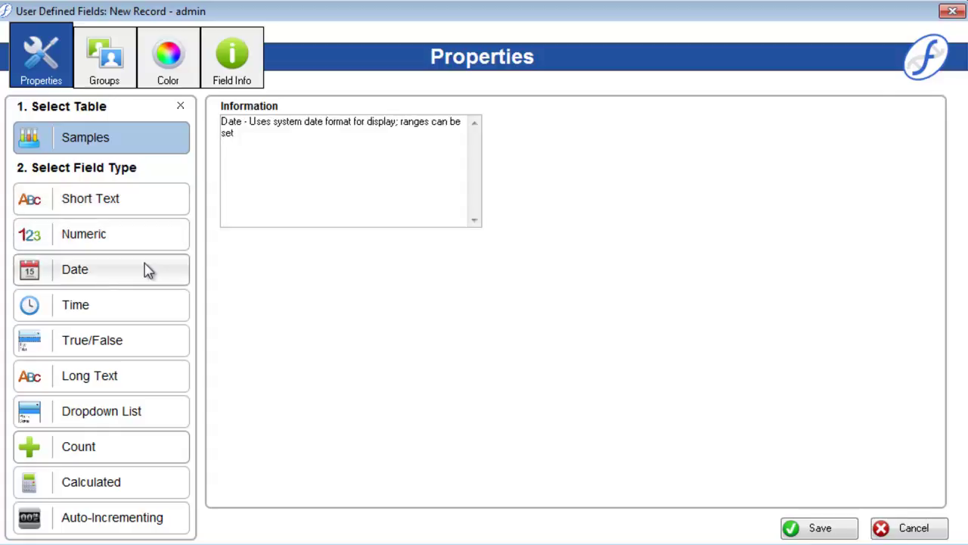
{"action": "mouse_move", "coordinate": [148, 317]}
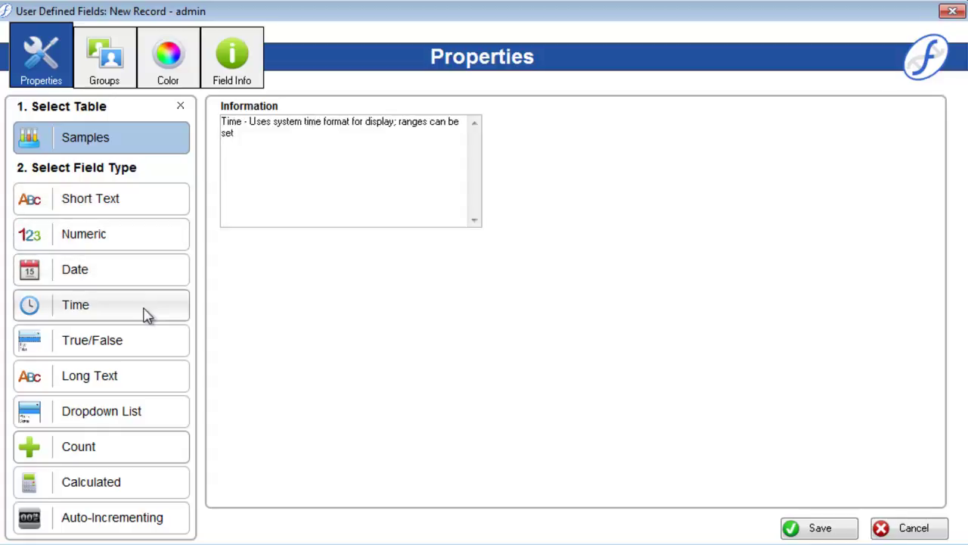
{"action": "left_click", "coordinate": [125, 412]}
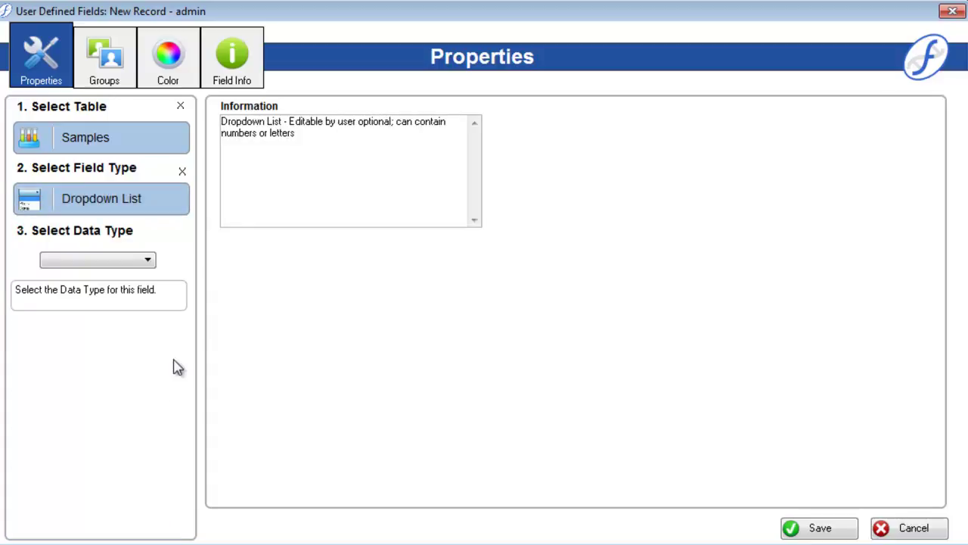
{"action": "left_click", "coordinate": [141, 261]}
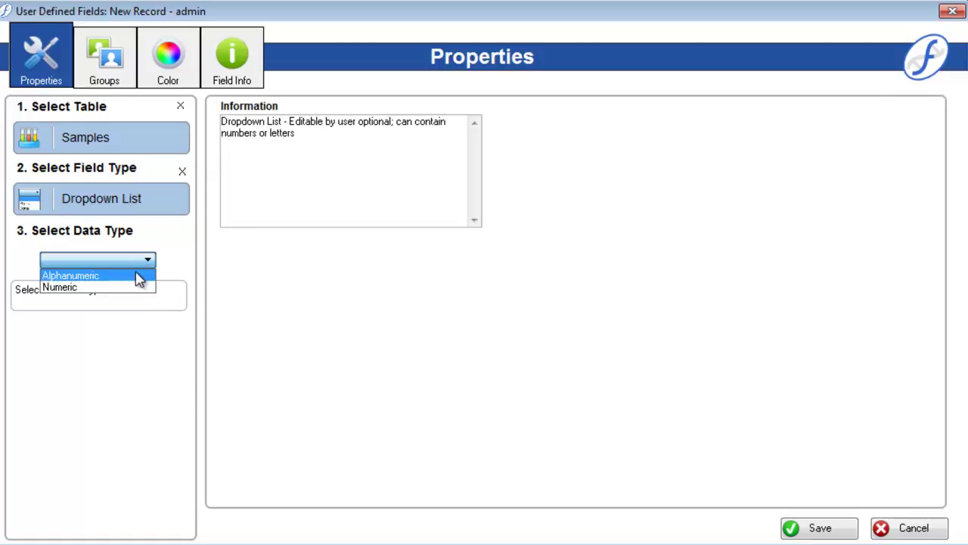
{"action": "left_click", "coordinate": [136, 276]}
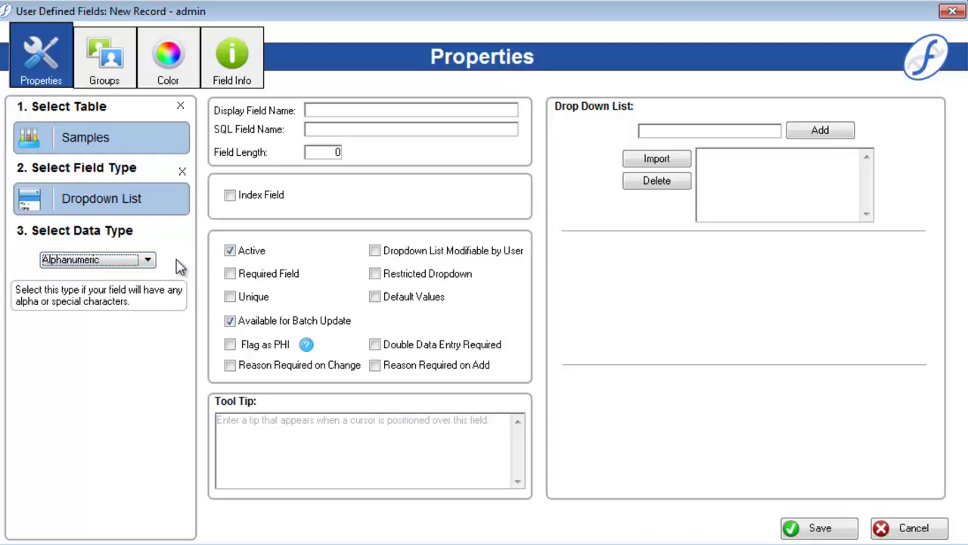
Name the field 'Name', letting the SQL name fill in, with field length 10.
{"action": "left_click", "coordinate": [182, 172]}
{"action": "type", "text": "Name"}
{"action": "key", "text": "Tab"}
{"action": "left_click", "coordinate": [338, 151]}
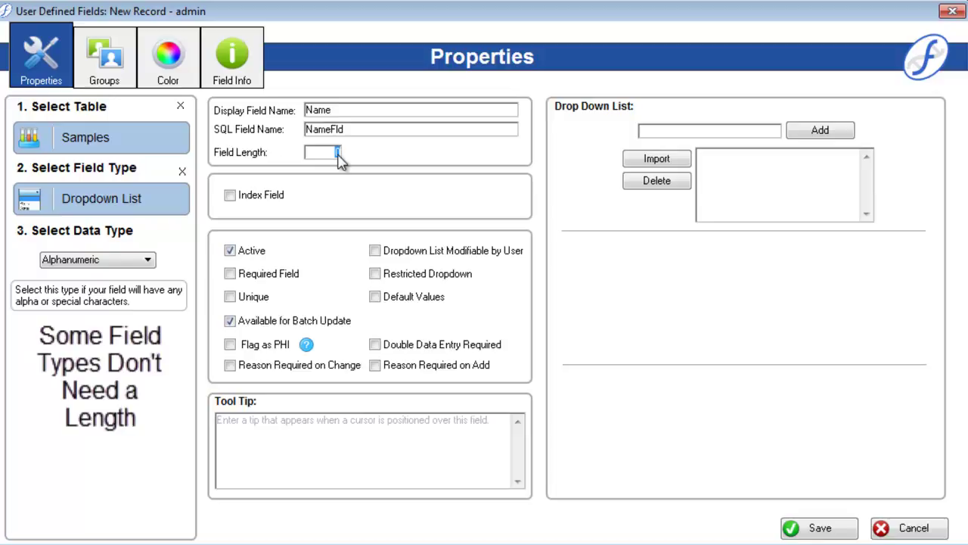
{"action": "type", "text": "10"}
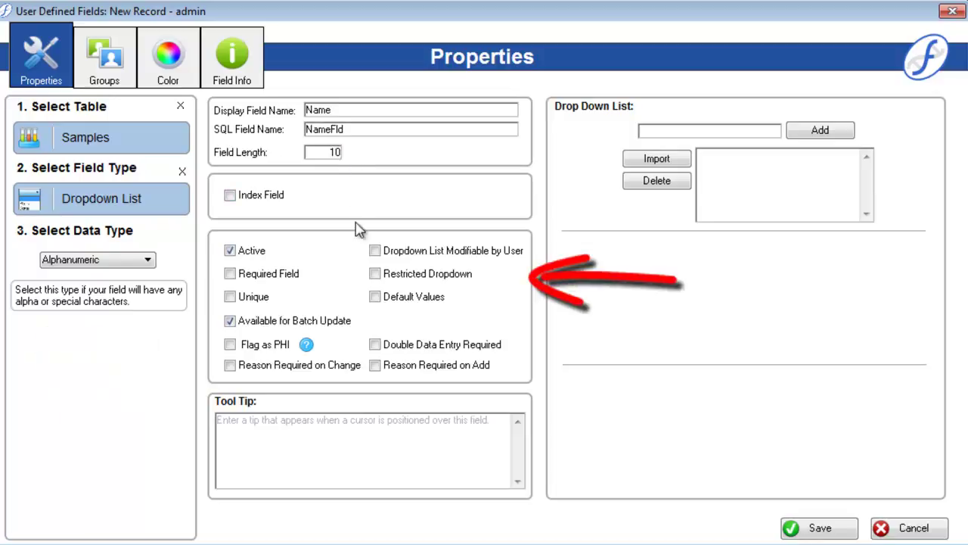
Make the field required, unique and PHI-flagged, with reasons for changes and additions and double data entry.
{"action": "left_click", "coordinate": [255, 280]}
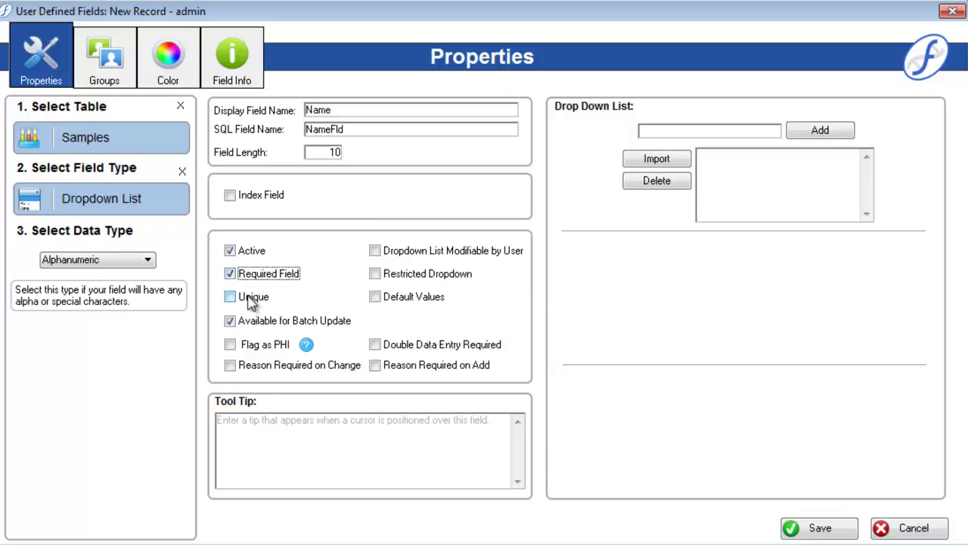
{"action": "left_click", "coordinate": [252, 299]}
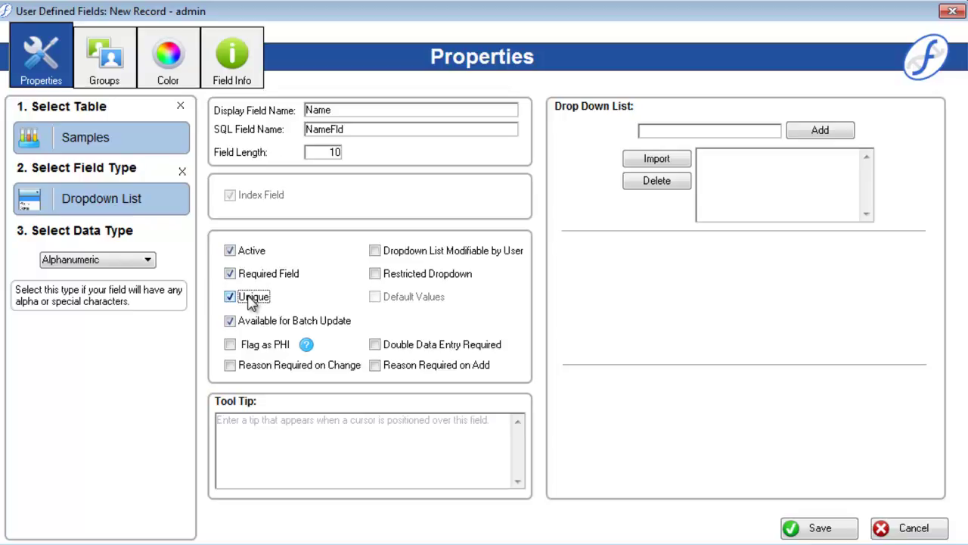
{"action": "left_click", "coordinate": [250, 348]}
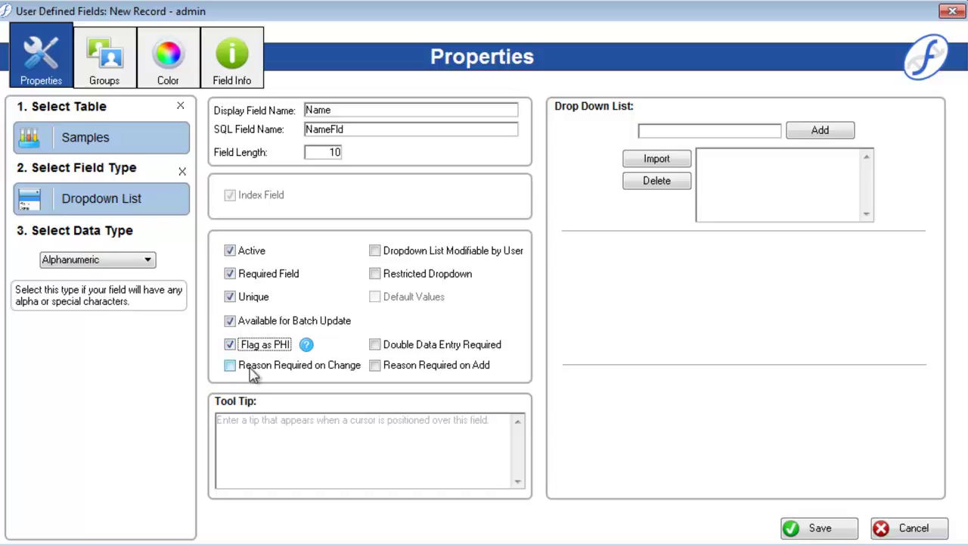
{"action": "left_click", "coordinate": [254, 368]}
{"action": "left_click", "coordinate": [386, 370]}
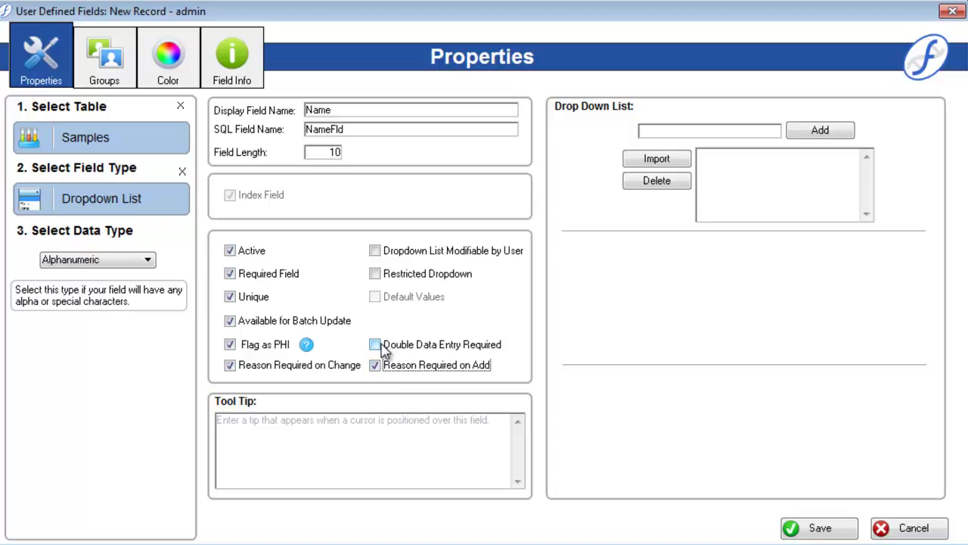
{"action": "left_click", "coordinate": [385, 352]}
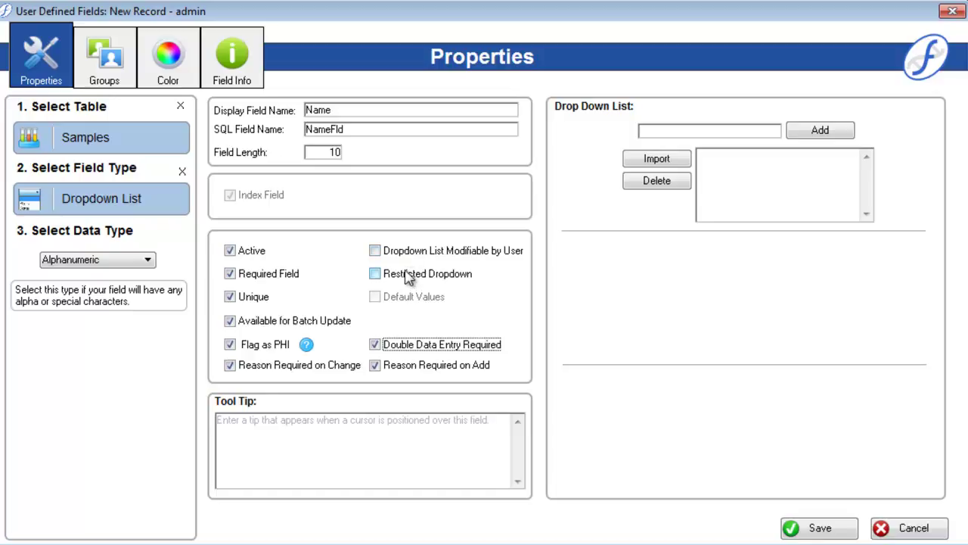
Switch the field type to Count and begin entering a tool tip.
{"action": "left_click", "coordinate": [182, 172]}
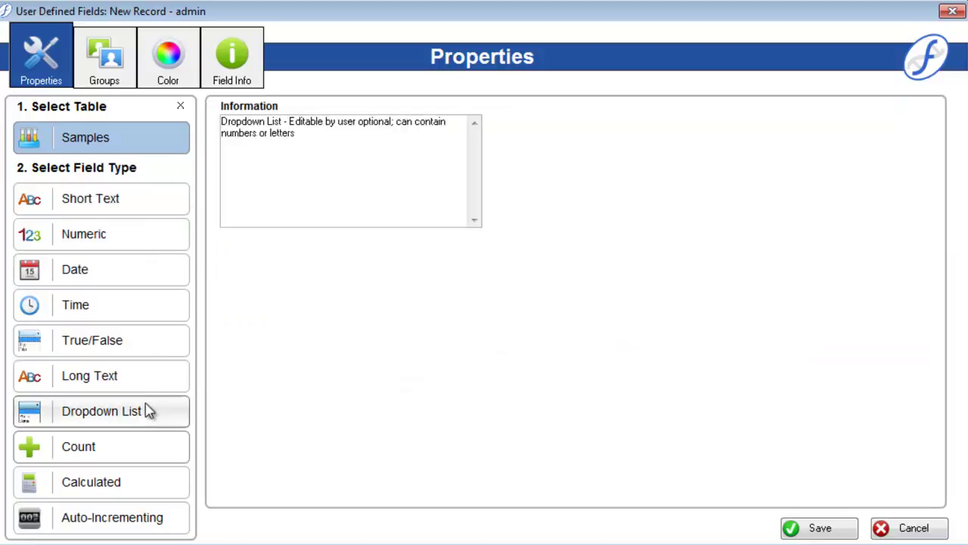
{"action": "left_click", "coordinate": [146, 463]}
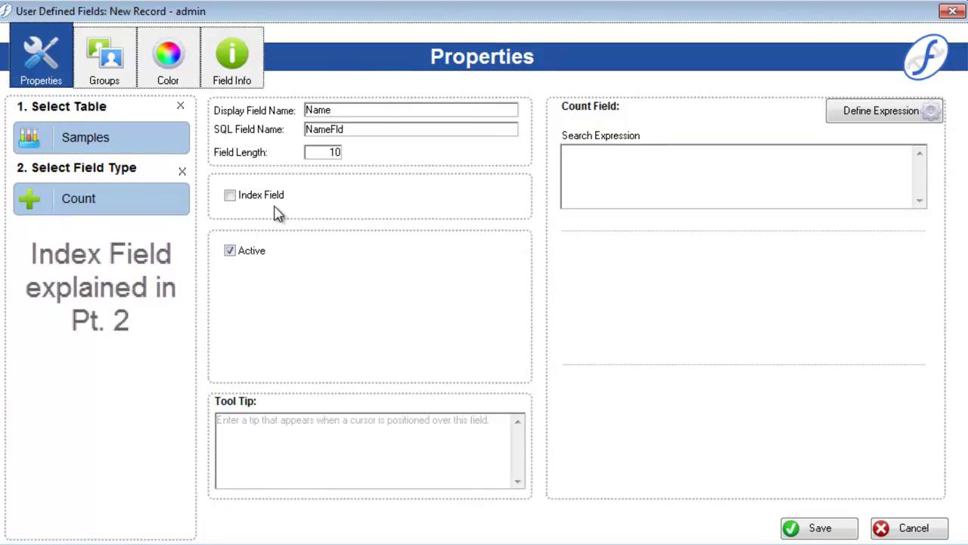
{"action": "left_click", "coordinate": [338, 447]}
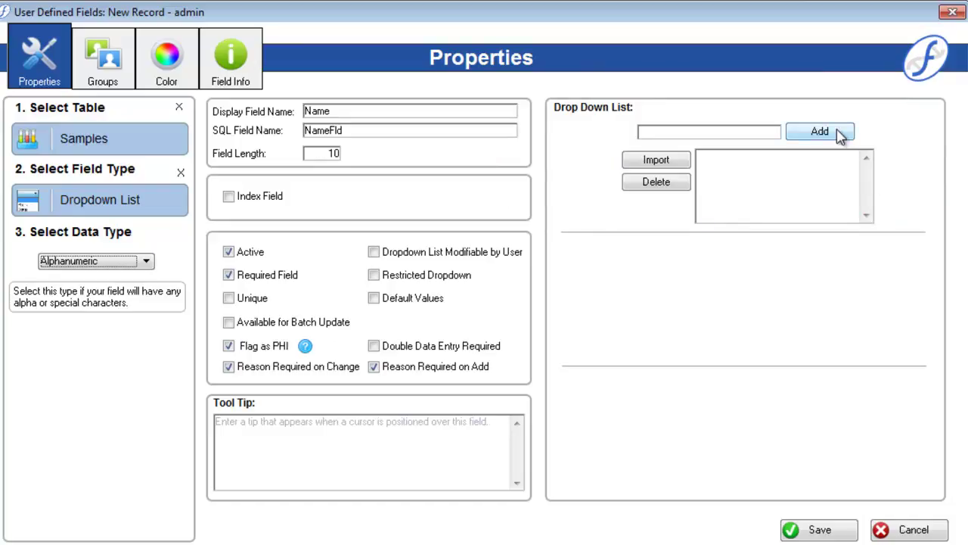
Add 'some' and 'values' to the dropdown list and make the list user-modifiable.
{"action": "left_click", "coordinate": [752, 132]}
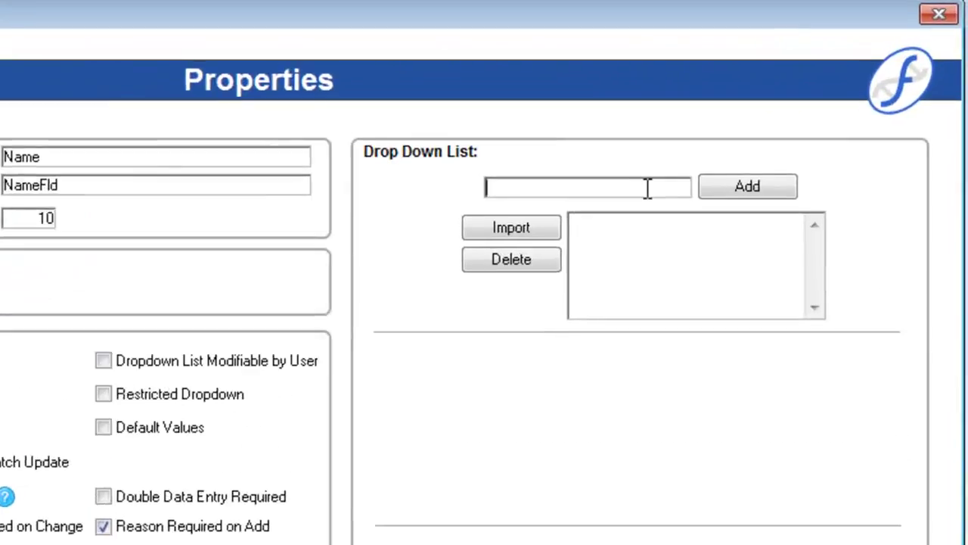
{"action": "type", "text": "some"}
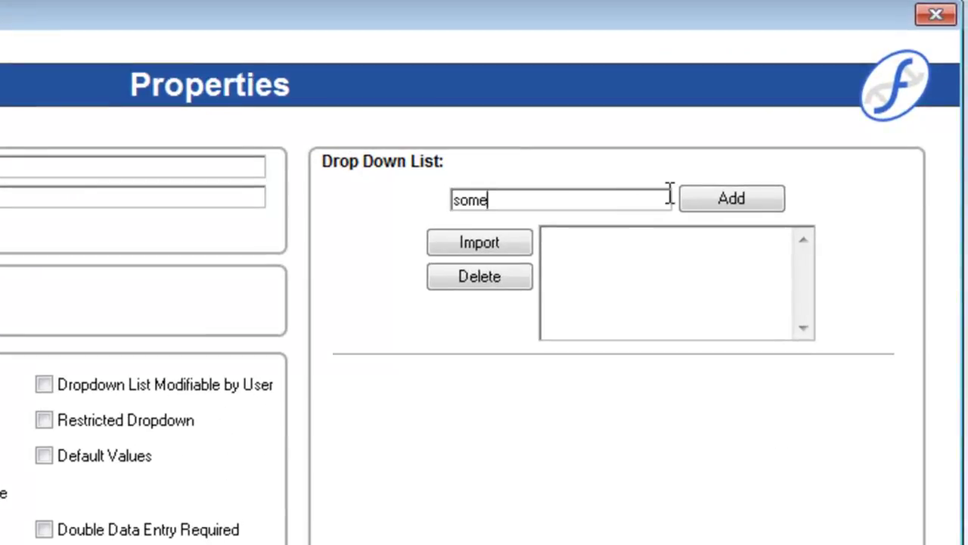
{"action": "left_click", "coordinate": [699, 197]}
{"action": "type", "text": "values"}
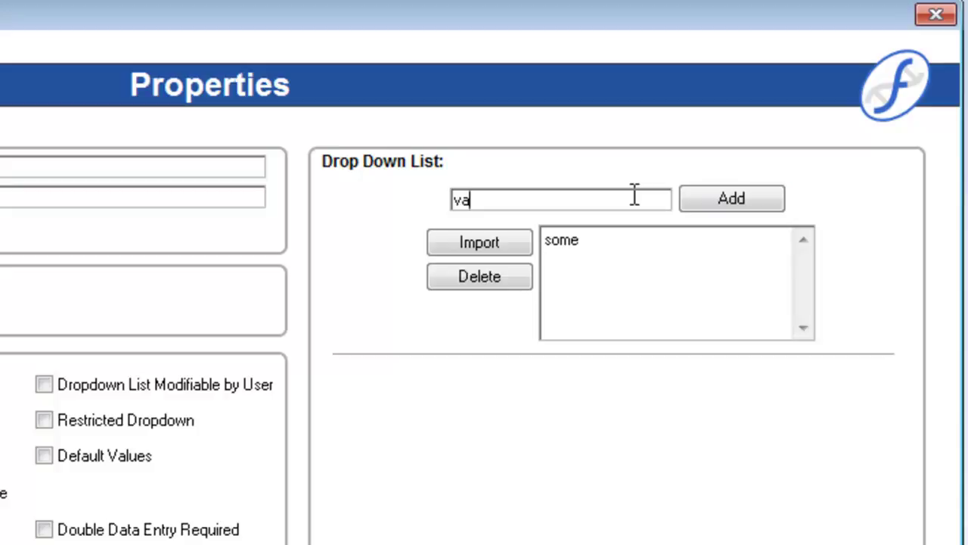
{"action": "left_click", "coordinate": [766, 198]}
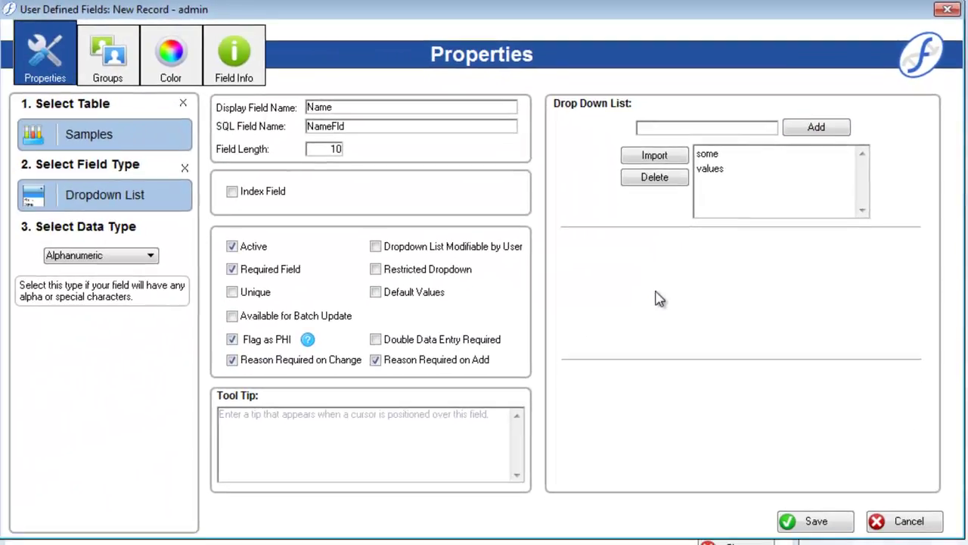
{"action": "left_click", "coordinate": [382, 250]}
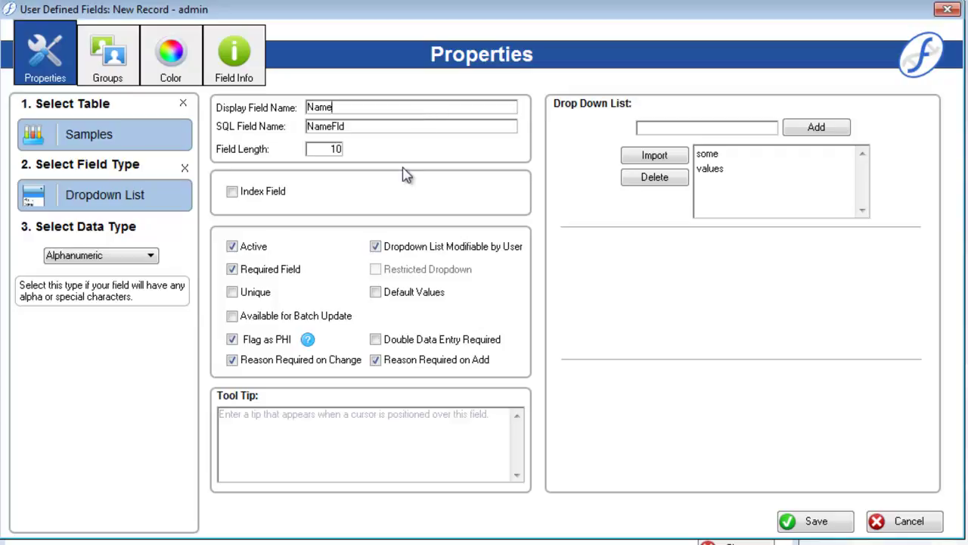
Change the field to Numeric with a valid range of 123 to 123456.
{"action": "left_click", "coordinate": [185, 168]}
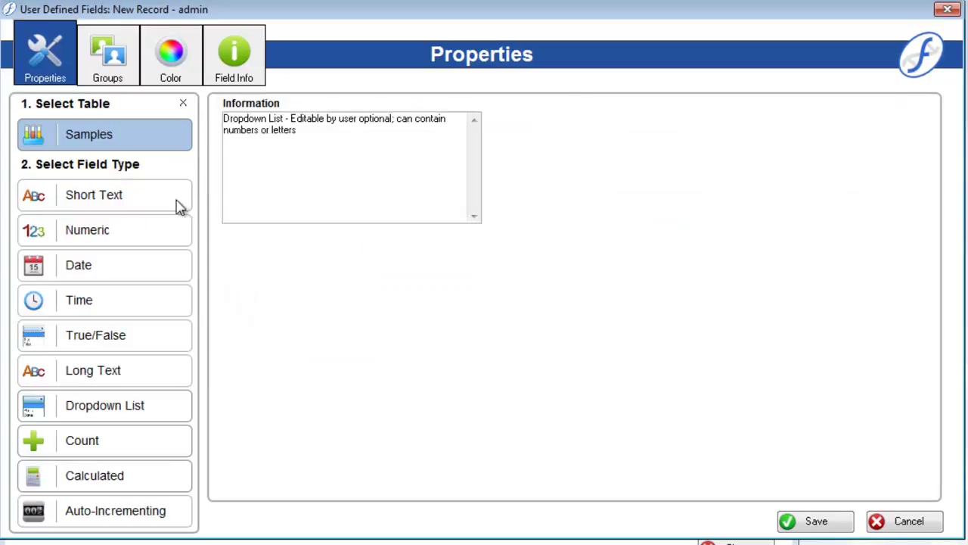
{"action": "left_click", "coordinate": [127, 239]}
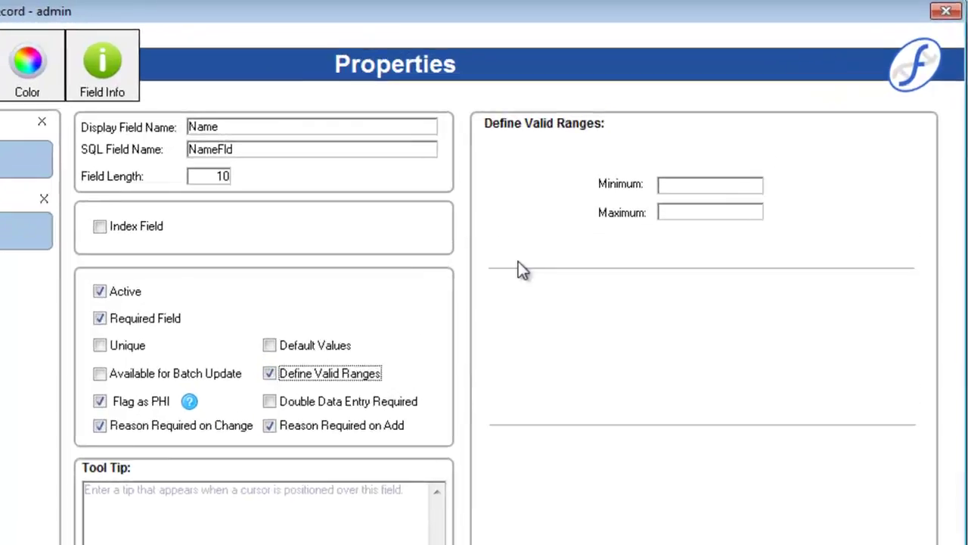
{"action": "left_click", "coordinate": [676, 186]}
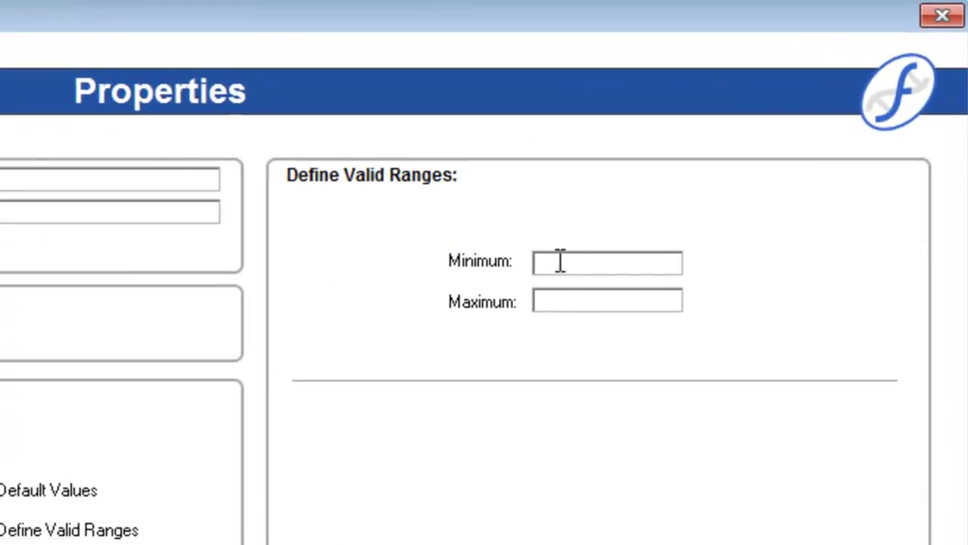
{"action": "type", "text": "123"}
{"action": "left_click", "coordinate": [573, 299]}
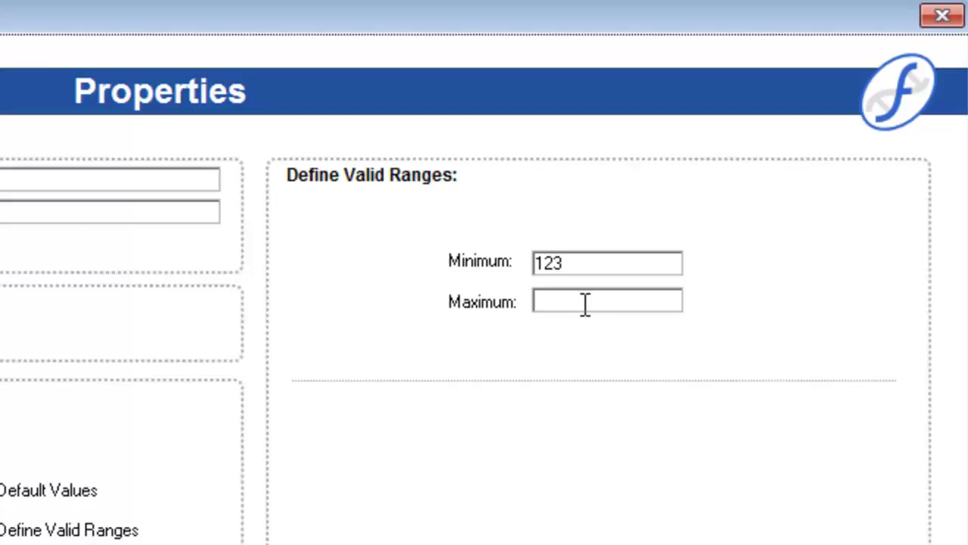
{"action": "type", "text": "12345"}
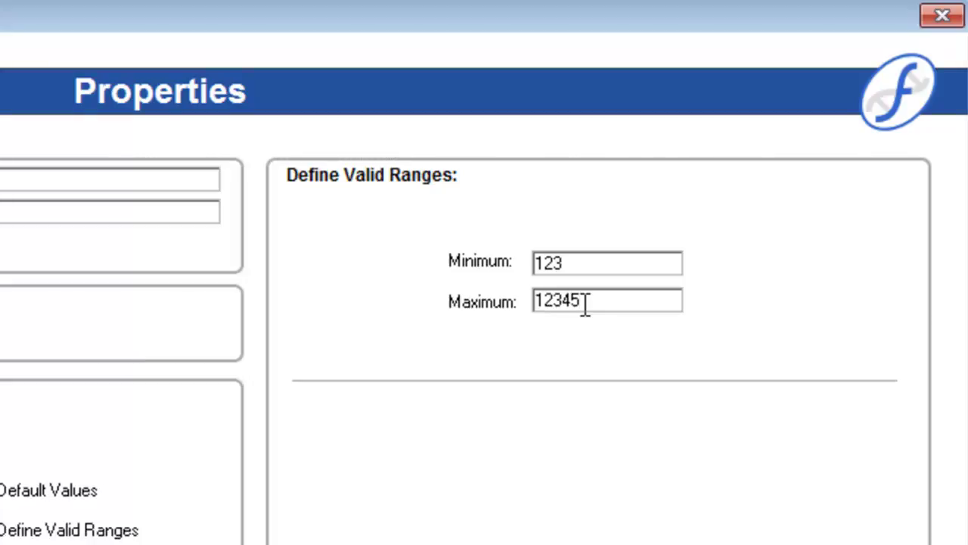
{"action": "type", "text": "6"}
{"action": "key", "text": "BackSpace"}
{"action": "type", "text": "6"}
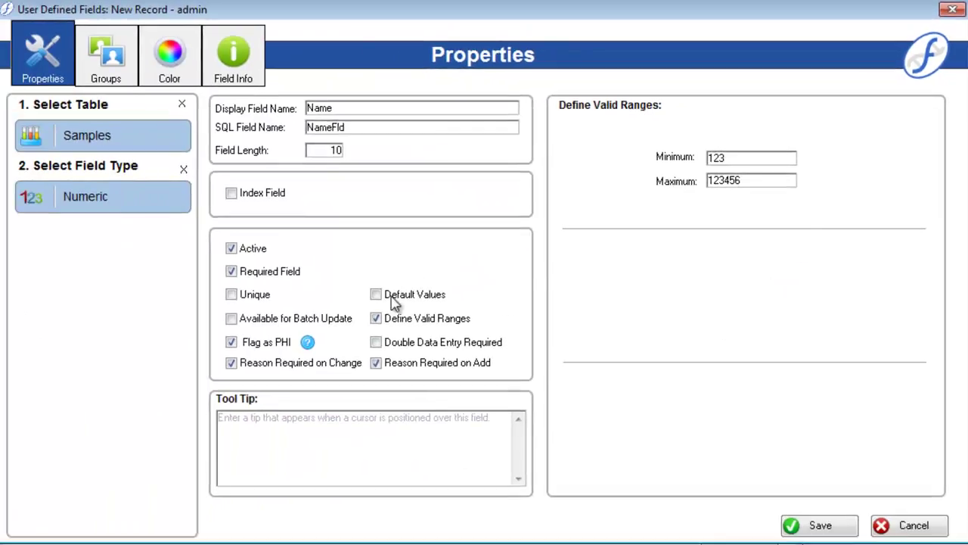
Enable default values with 345 as the default, reviewing the detailed default settings.
{"action": "left_click", "coordinate": [376, 295]}
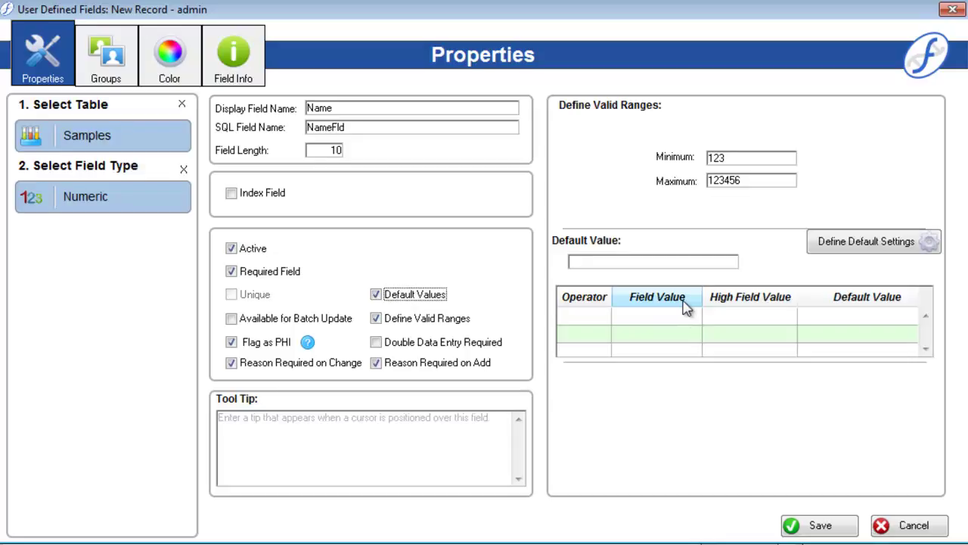
{"action": "left_click", "coordinate": [659, 258]}
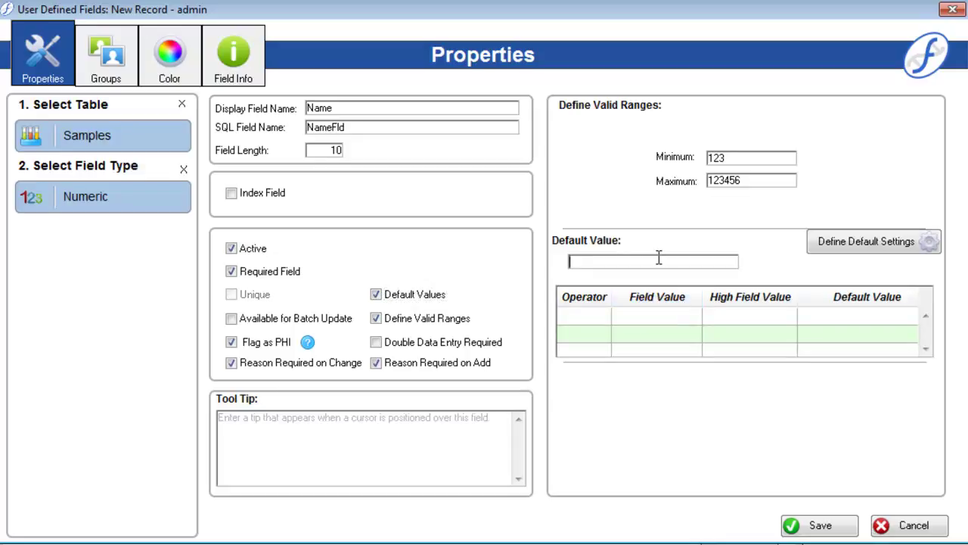
{"action": "type", "text": "345"}
{"action": "left_click", "coordinate": [878, 256]}
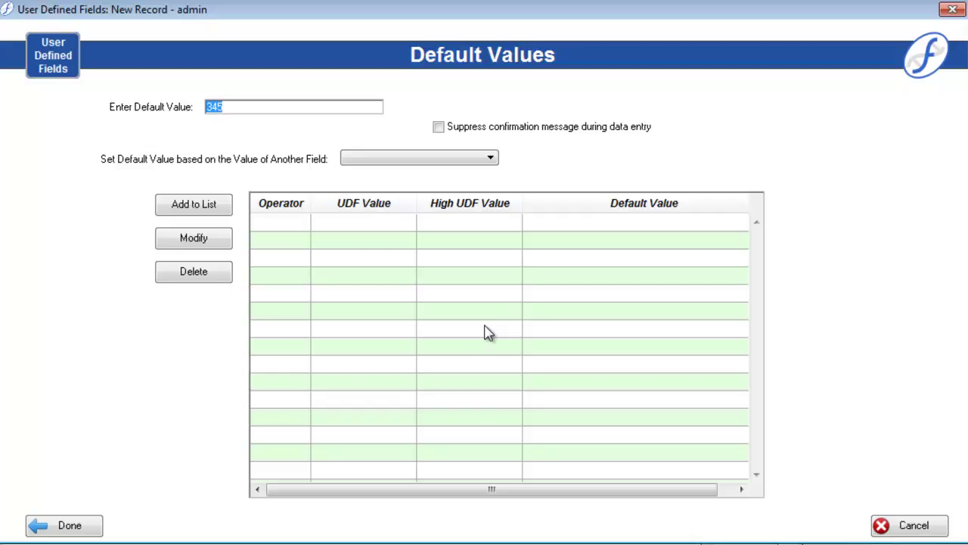
{"action": "left_click", "coordinate": [69, 525]}
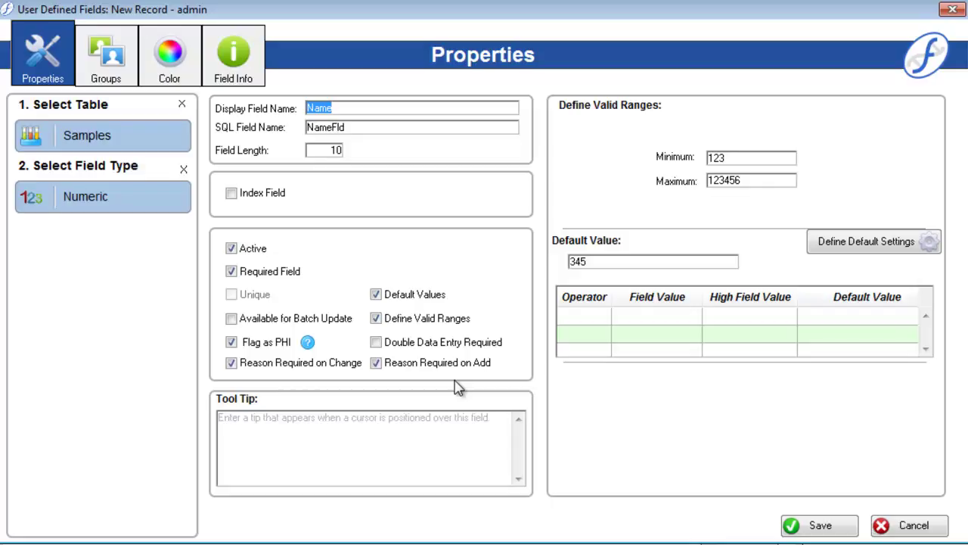
Revert to an Alphanumeric Dropdown List with restricted dropdown and default values enabled.
{"action": "left_click", "coordinate": [184, 170]}
{"action": "left_click", "coordinate": [147, 406]}
{"action": "left_click", "coordinate": [126, 257]}
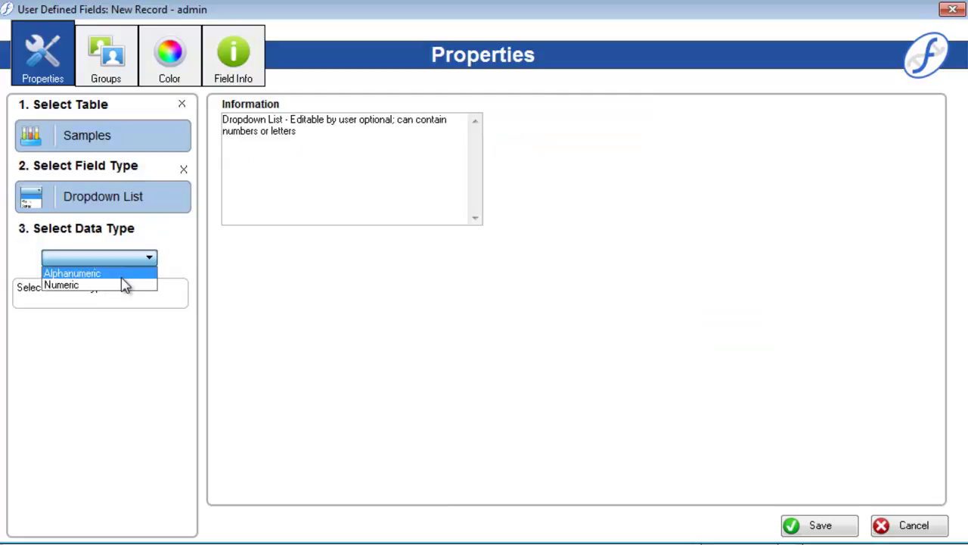
{"action": "left_click", "coordinate": [122, 277]}
{"action": "left_click", "coordinate": [375, 273]}
{"action": "left_click", "coordinate": [378, 295]}
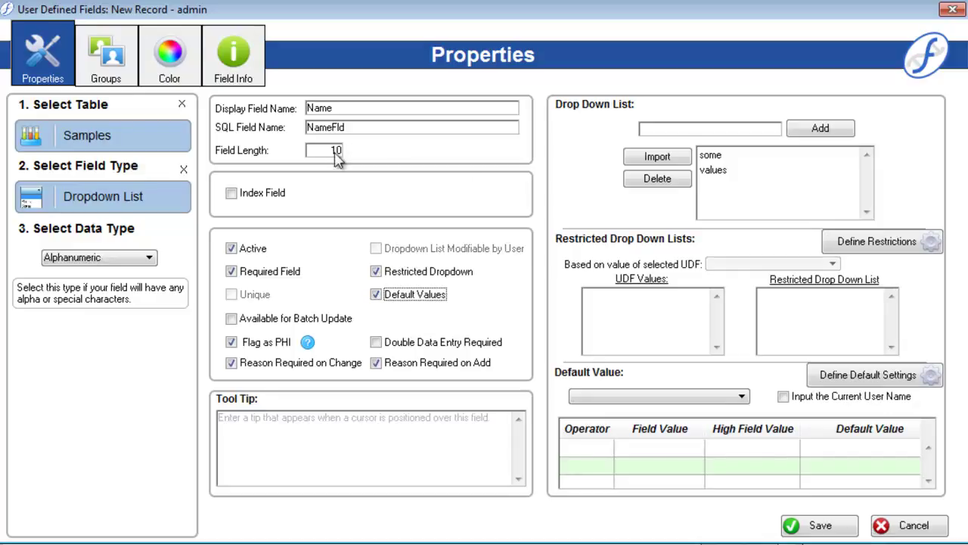
{"action": "left_click", "coordinate": [133, 68]}
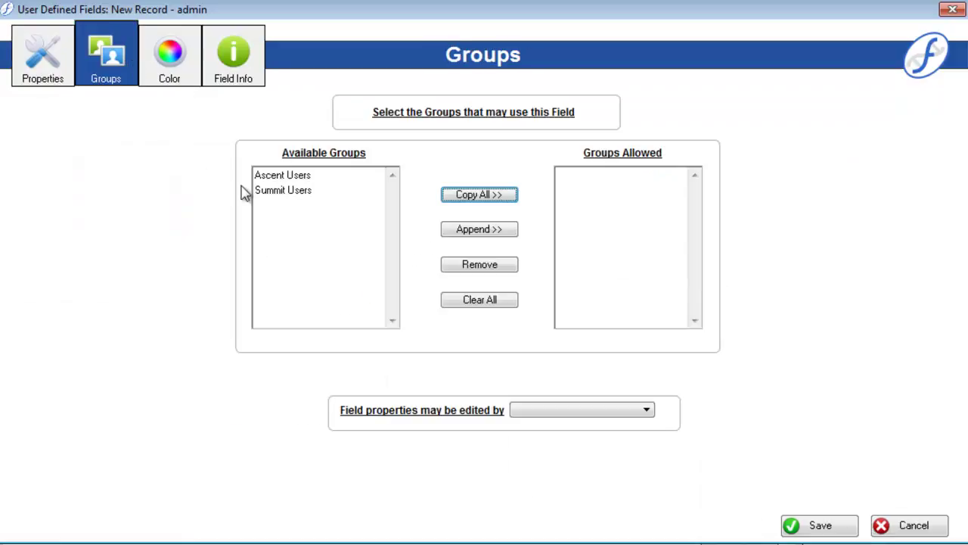
Append Ascent Users to the allowed groups and pick the user allowed to edit field properties.
{"action": "left_click", "coordinate": [337, 178]}
{"action": "left_click", "coordinate": [478, 232]}
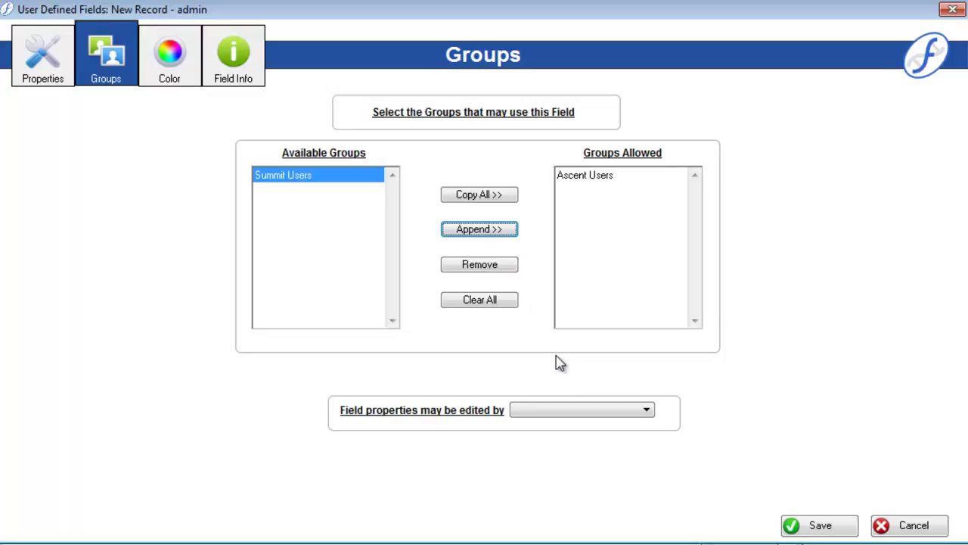
{"action": "left_click", "coordinate": [584, 409]}
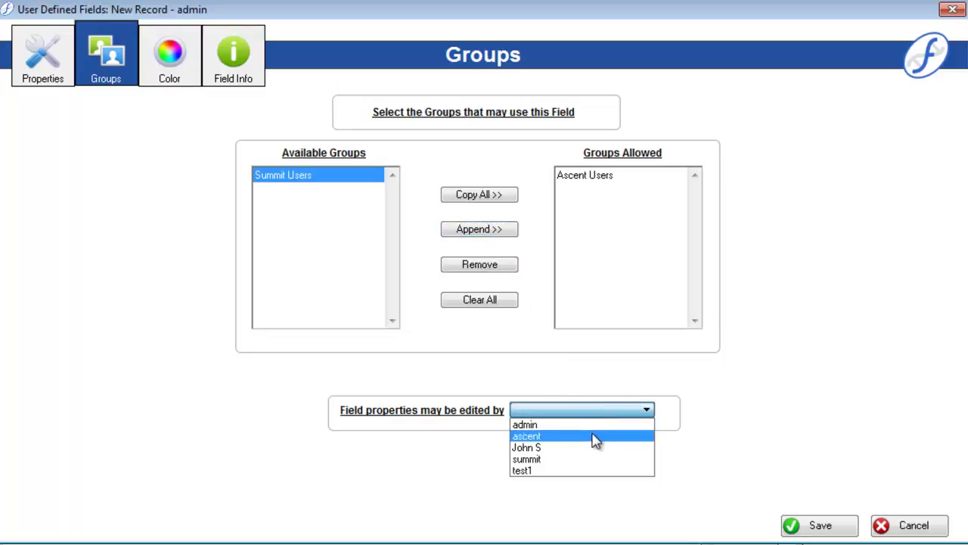
{"action": "left_click", "coordinate": [594, 437]}
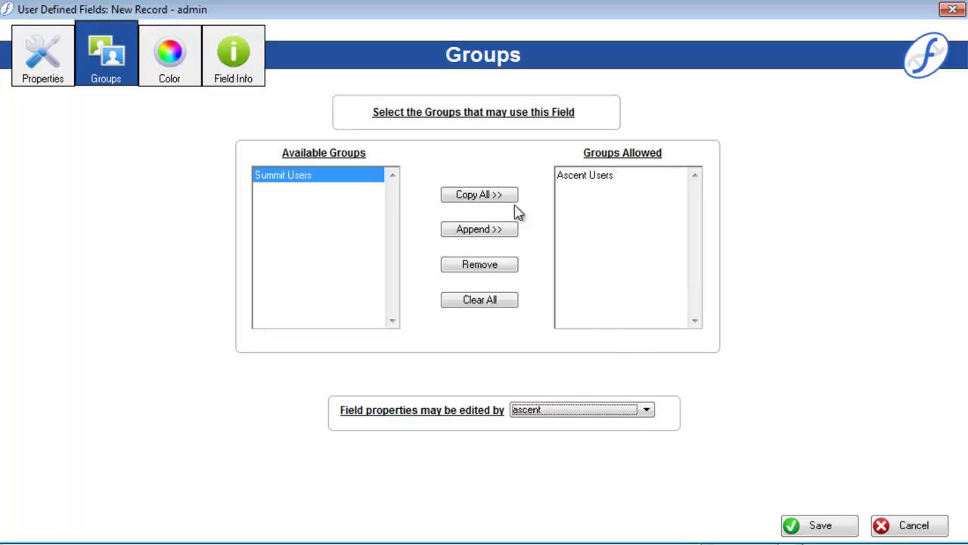
{"action": "left_click_drag", "start_coordinate": [425, 11], "coordinate": [534, 17]}
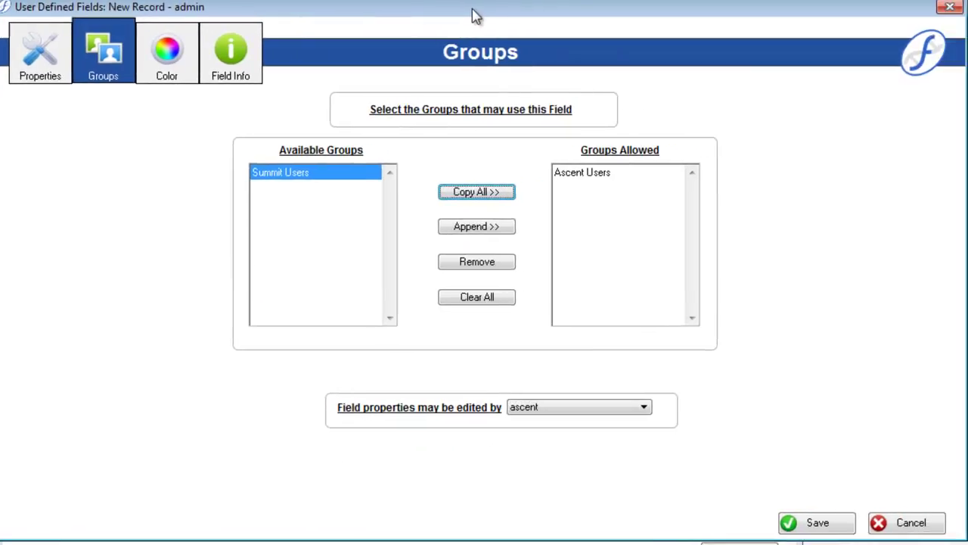
Look through the new field's Color and Field Info pages, ending on Screens, where none are listed.
{"action": "left_click", "coordinate": [178, 64]}
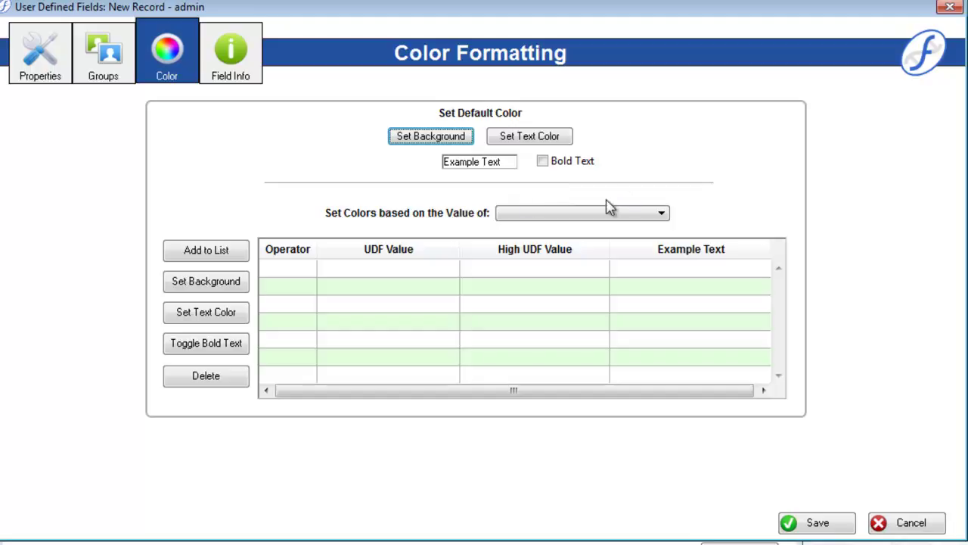
{"action": "left_click", "coordinate": [244, 74]}
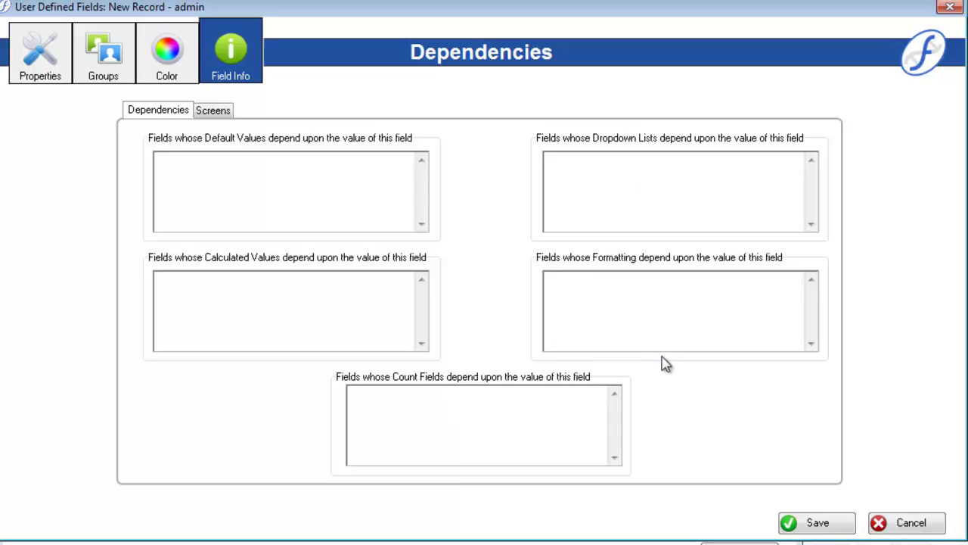
{"action": "left_click", "coordinate": [225, 118]}
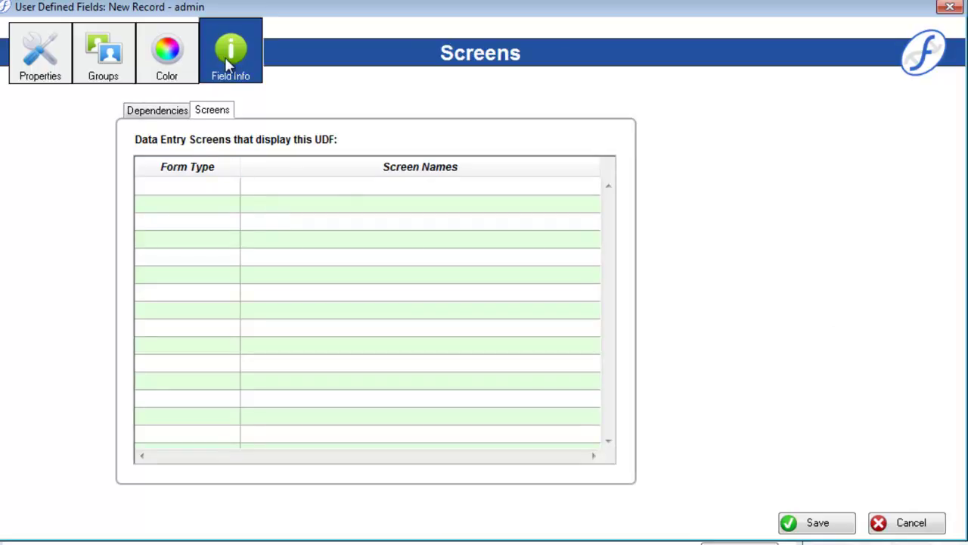
Discard the new field, then show the Aliquot Type field's Screens list of five Samples Entry screens.
{"action": "left_click", "coordinate": [903, 524]}
{"action": "left_click", "coordinate": [393, 431]}
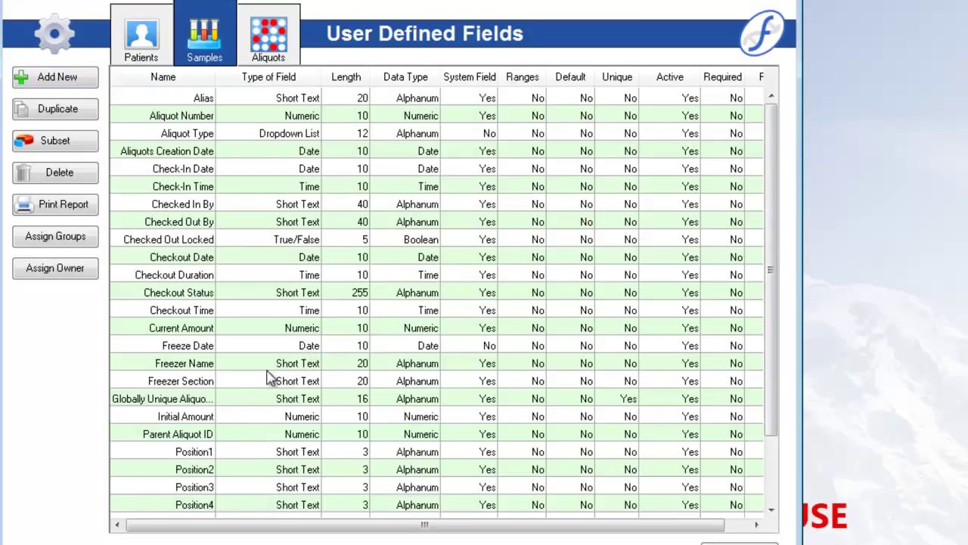
{"action": "double_click", "coordinate": [223, 132]}
{"action": "left_click", "coordinate": [229, 66]}
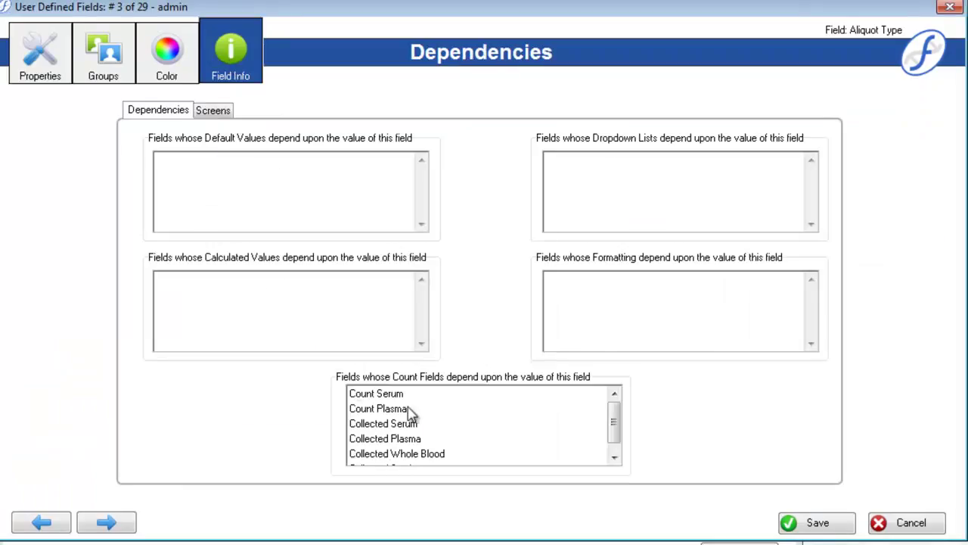
{"action": "left_click", "coordinate": [215, 111]}
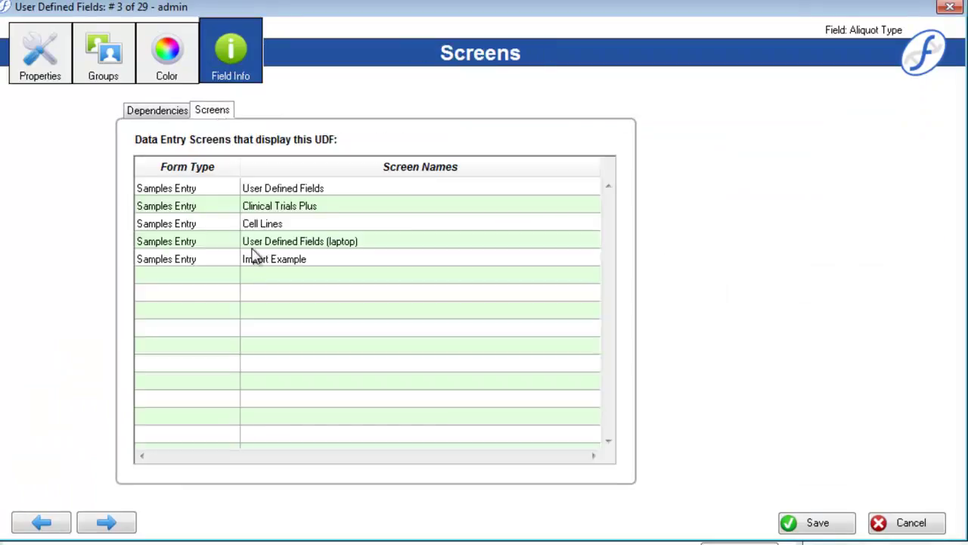